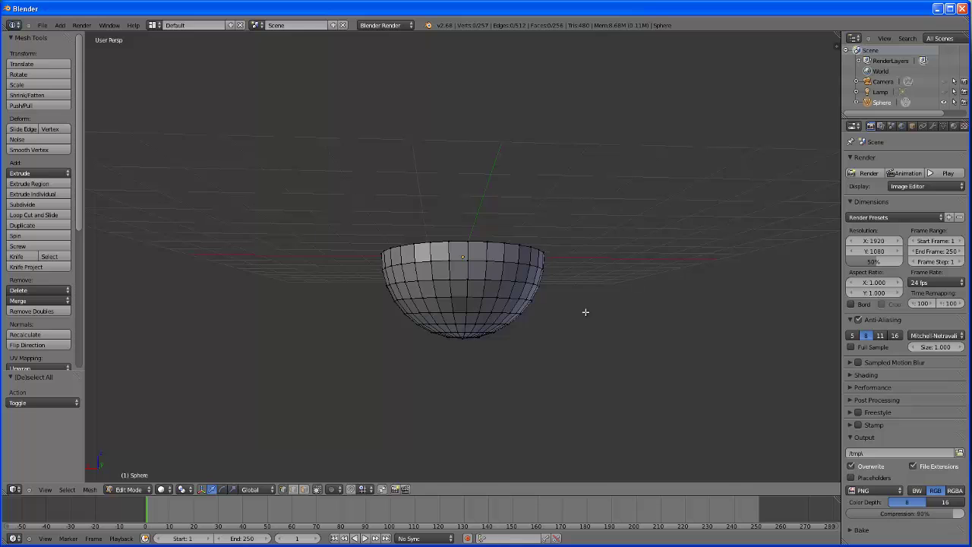
Select the whole half-sphere mesh and raise it about 1.71 units along the Z axis
middle_click_drag(575, 373, 609, 386)
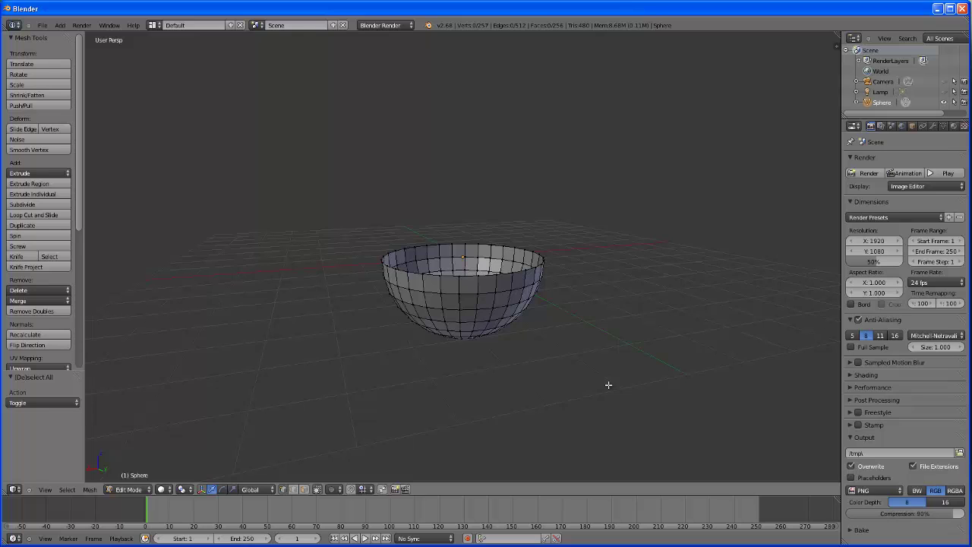
key("KP_1")
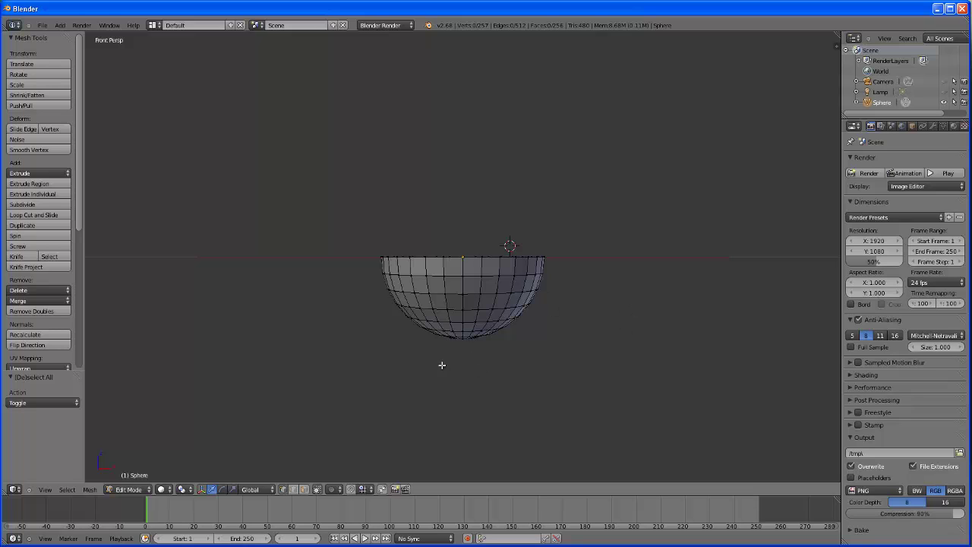
key("a")
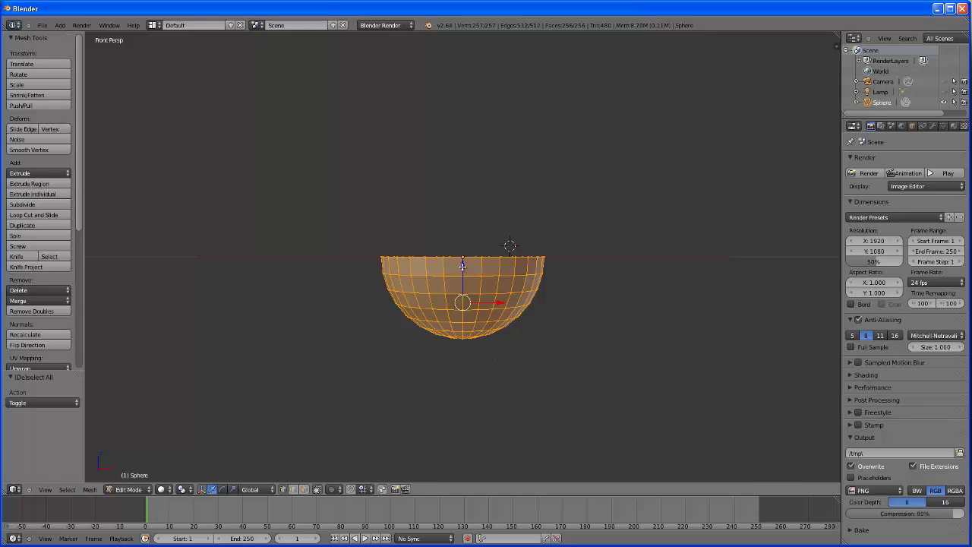
key("g")
key("z")
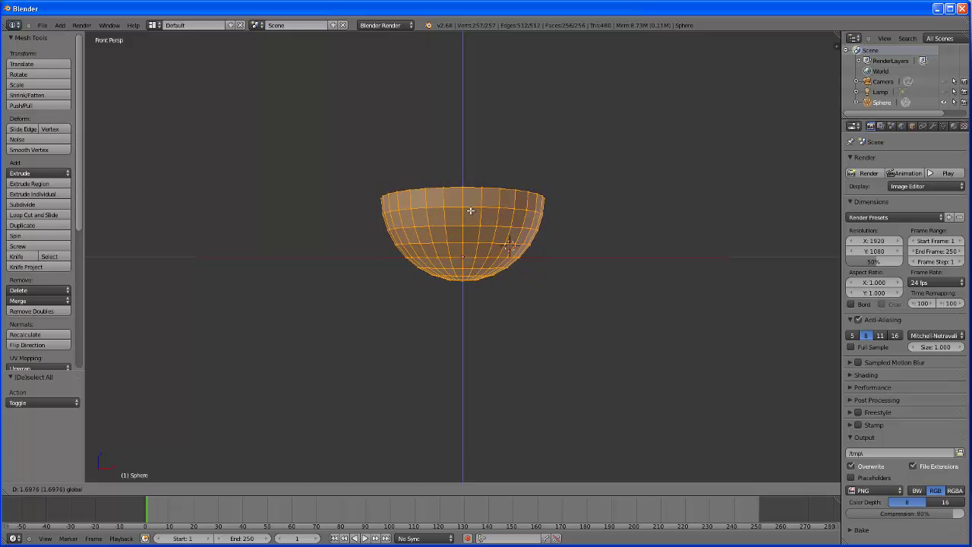
left_click(470, 210)
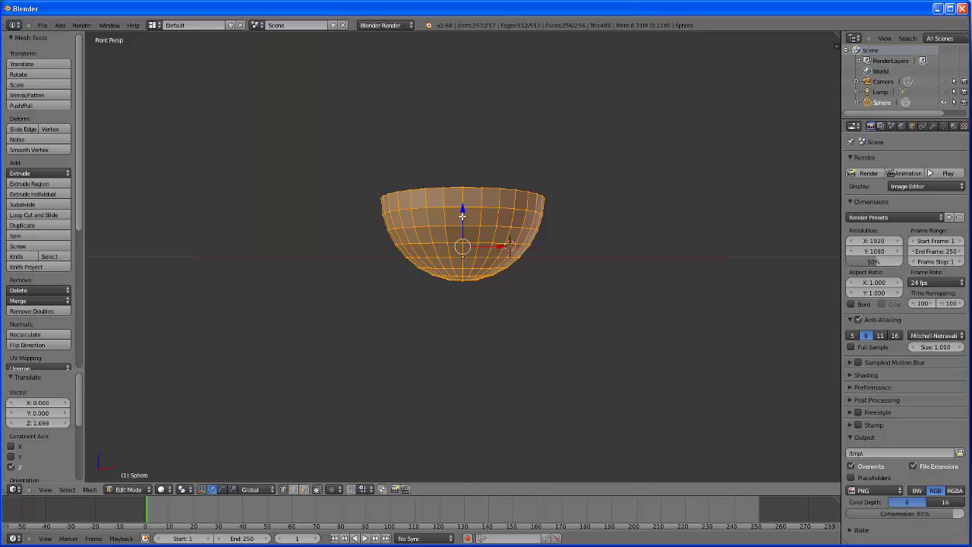
left_click_drag(463, 209, 463, 209)
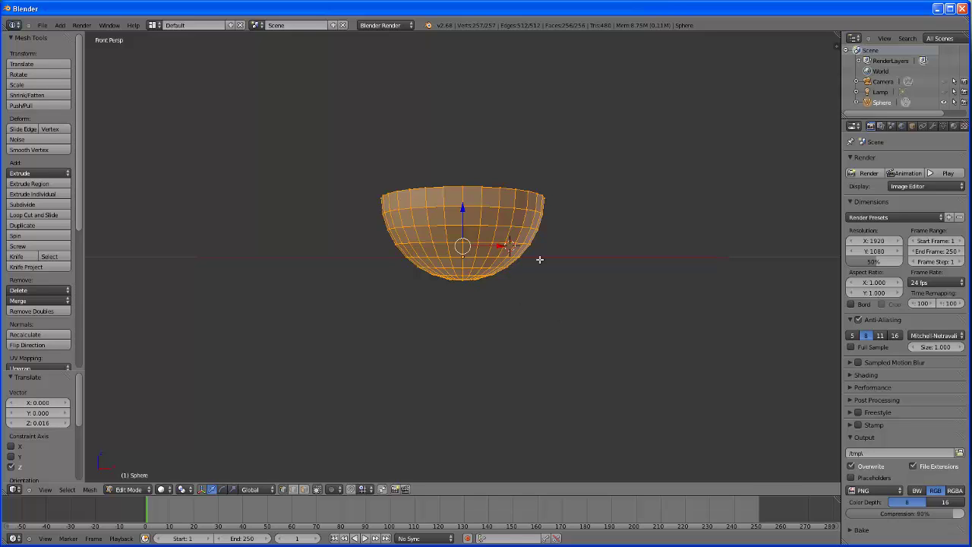
middle_click_drag(553, 322, 552, 340)
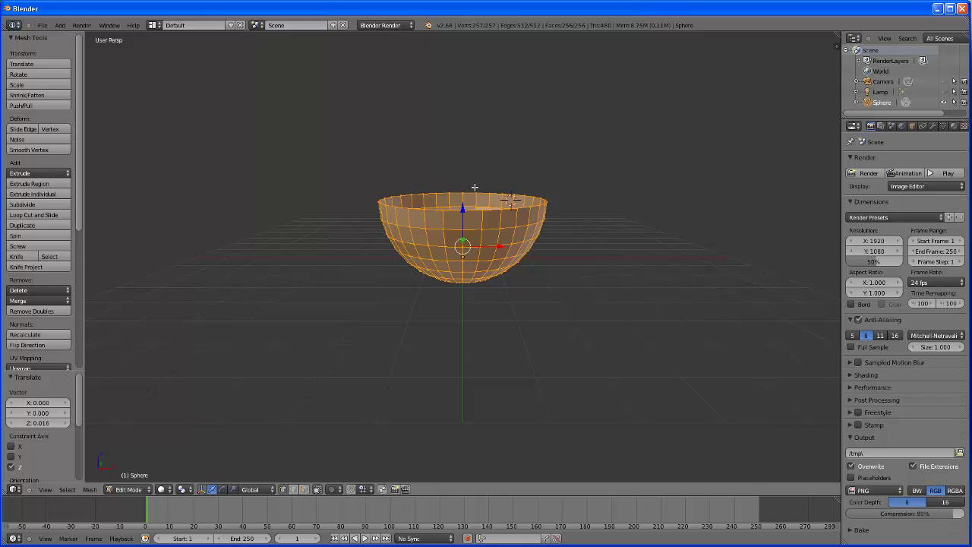
mouse_move(595, 375)
middle_mouse_down()
mouse_move(595, 352)
mouse_move(596, 363)
middle_mouse_up()
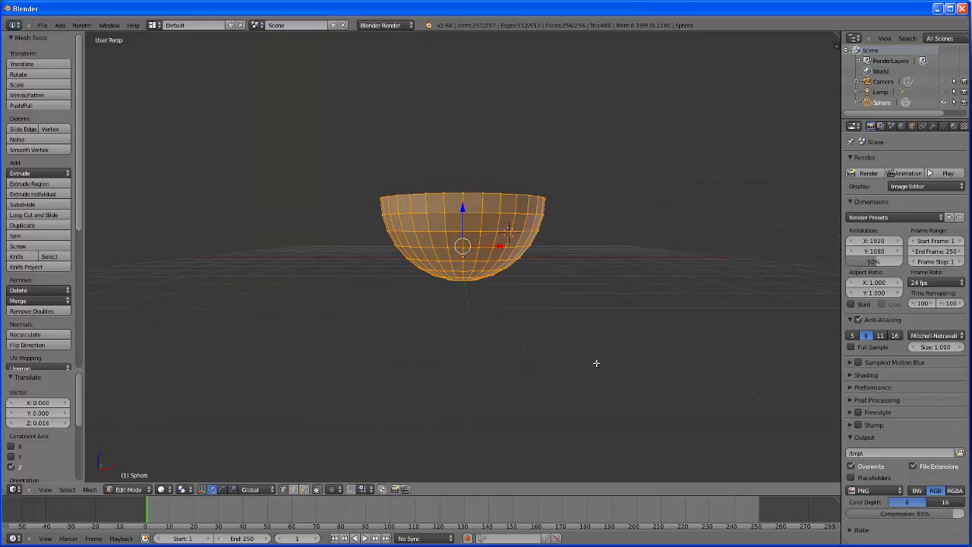
Box-select the bowl's bottom vertex rows through the mesh and flatten them by scaling along Z to about -0.019
key("KP_1")
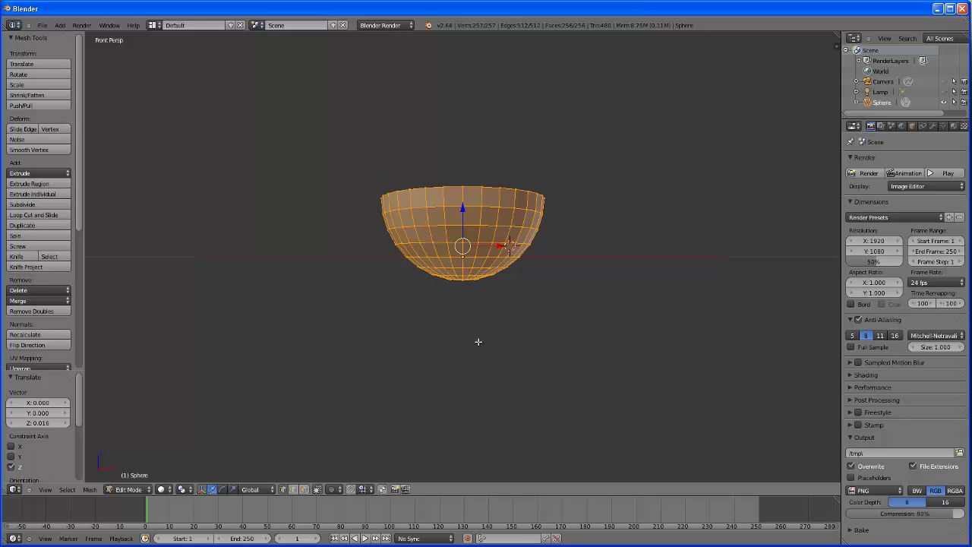
key("a")
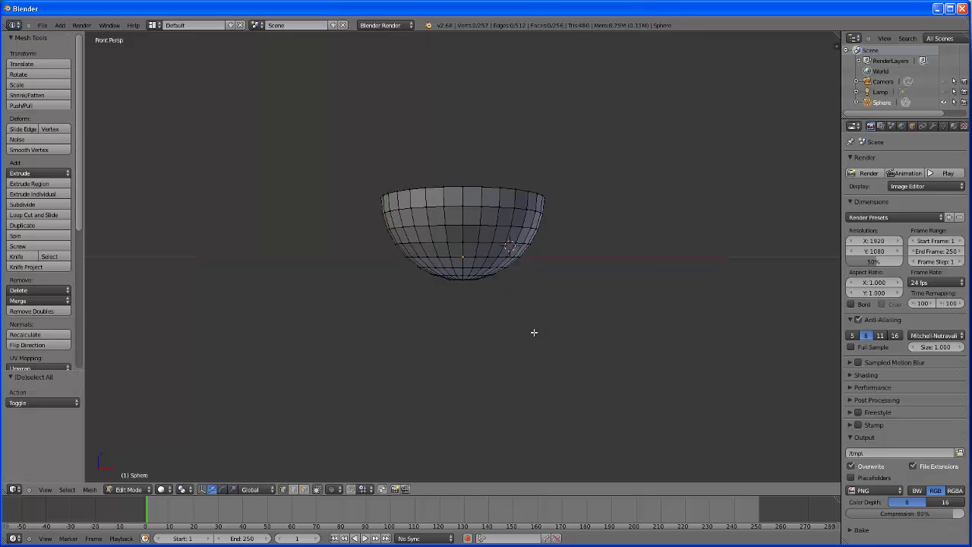
key("z")
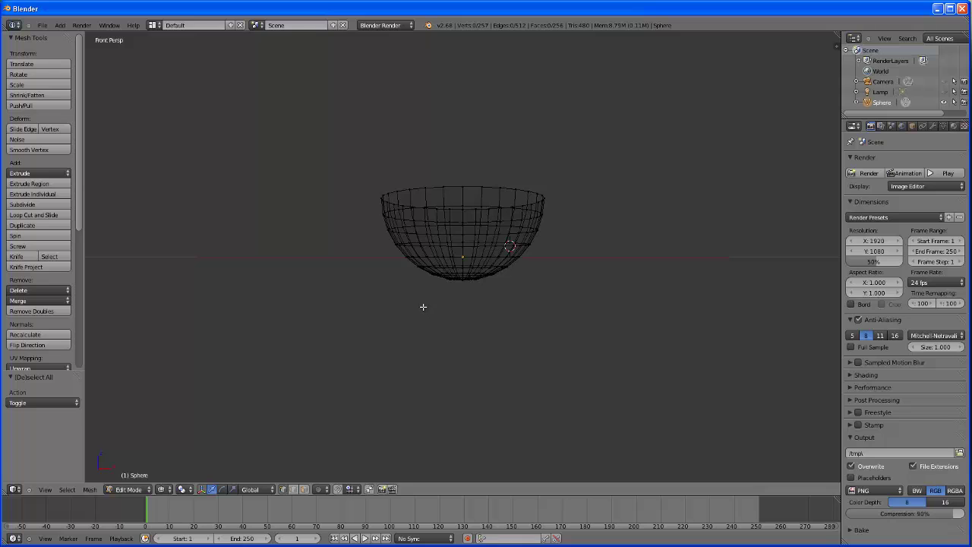
key("b")
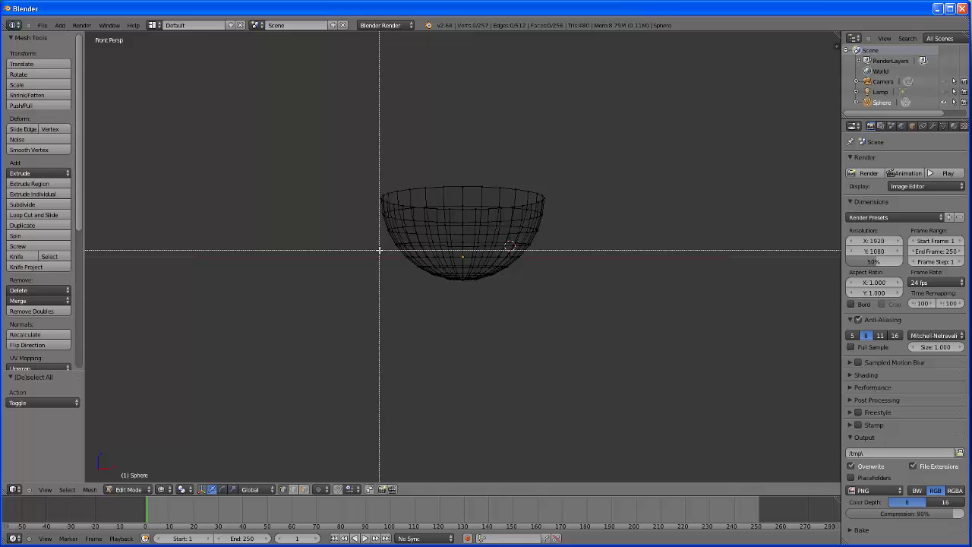
left_click_drag(375, 250, 558, 304)
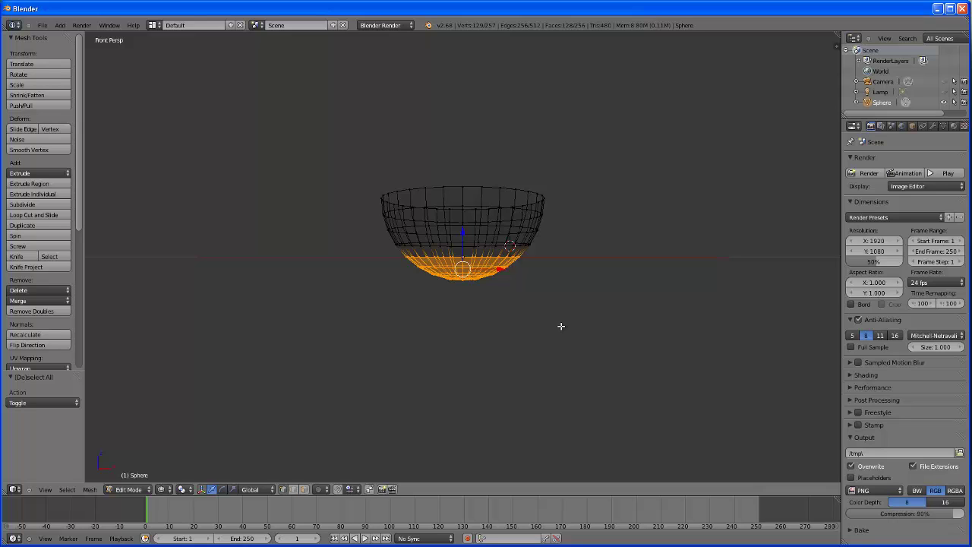
key("z")
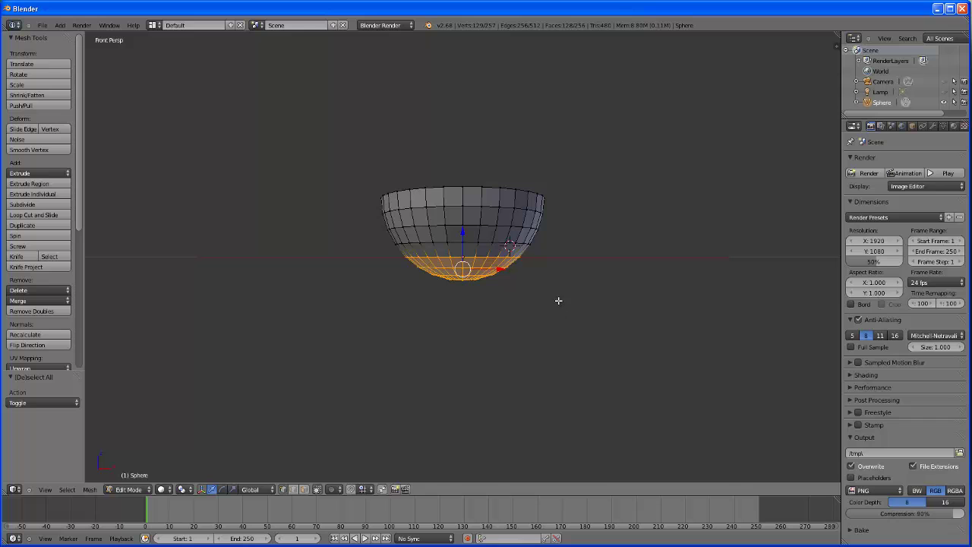
mouse_move(556, 302)
middle_mouse_down()
mouse_move(549, 319)
mouse_move(588, 317)
mouse_move(591, 302)
mouse_move(556, 301)
middle_mouse_up()
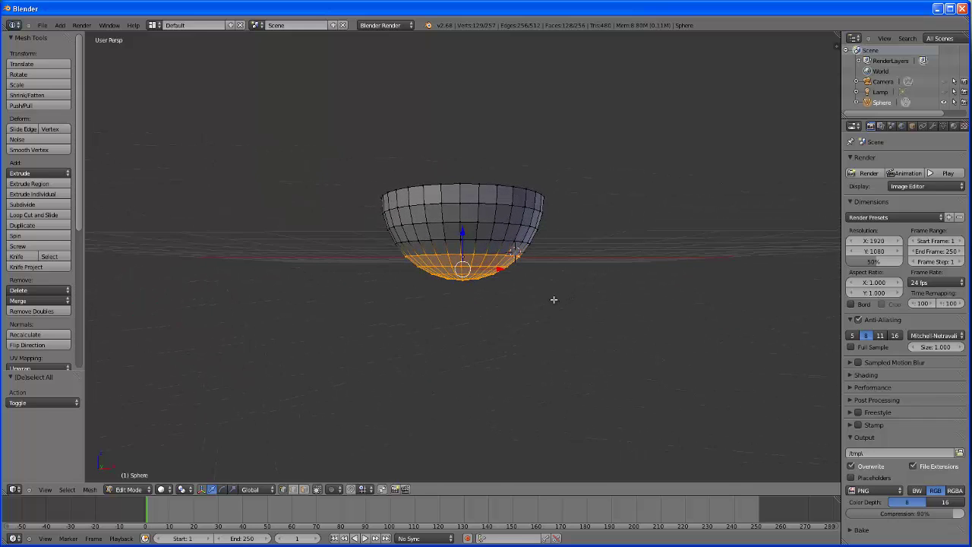
left_click(234, 489)
left_click_drag(463, 230, 462, 270)
middle_click_drag(558, 321, 433, 260)
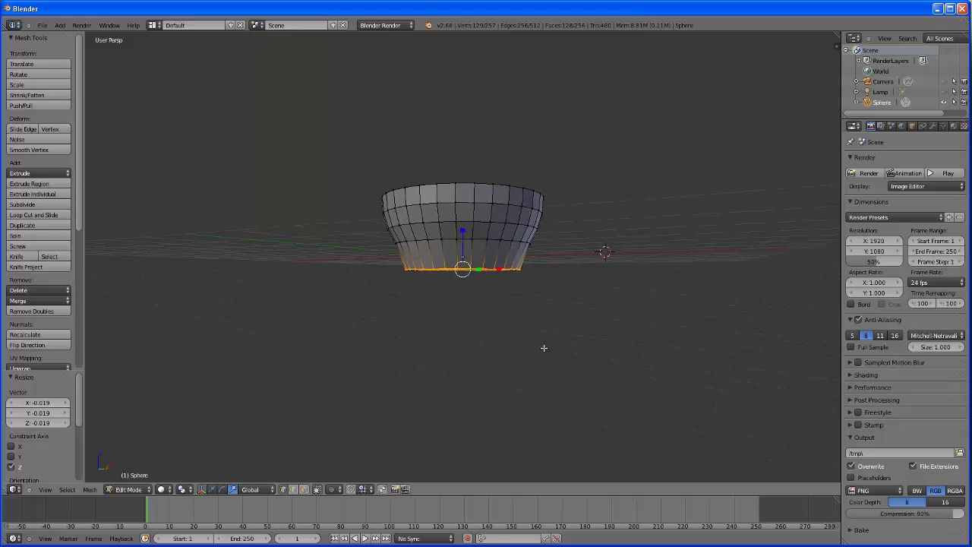
middle_click_drag(544, 348, 530, 357)
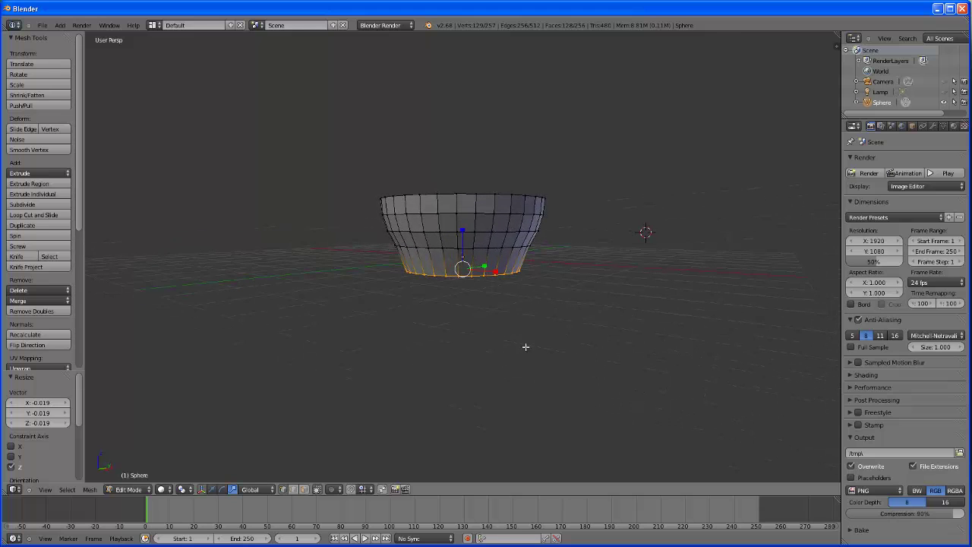
Raise the bowl's flattened base about 0.285 units along Z and clear the selection
left_click(212, 489)
left_click_drag(464, 233, 464, 225)
middle_click_drag(542, 341, 539, 336)
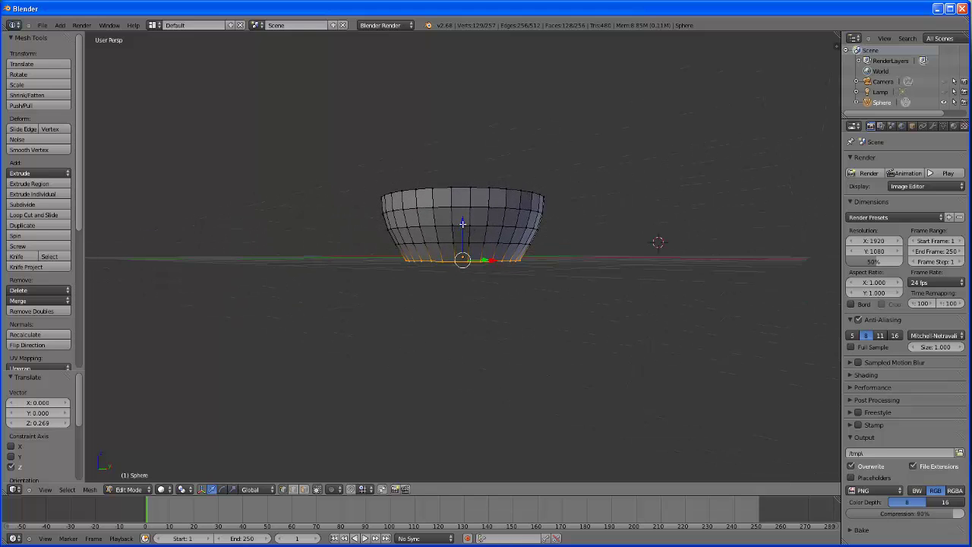
left_click_drag(463, 223, 462, 225)
middle_click_drag(463, 225, 545, 339)
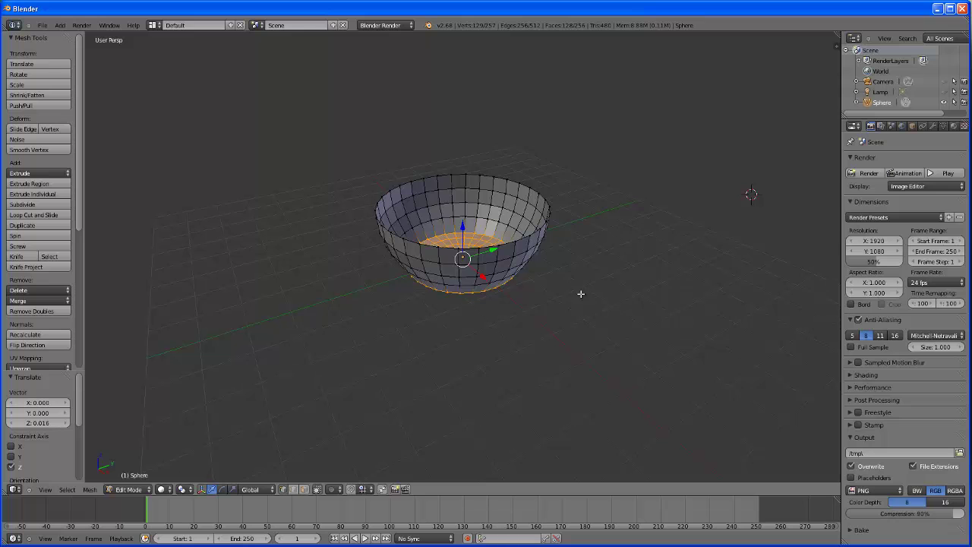
key("a")
middle_click_drag(562, 298, 556, 273)
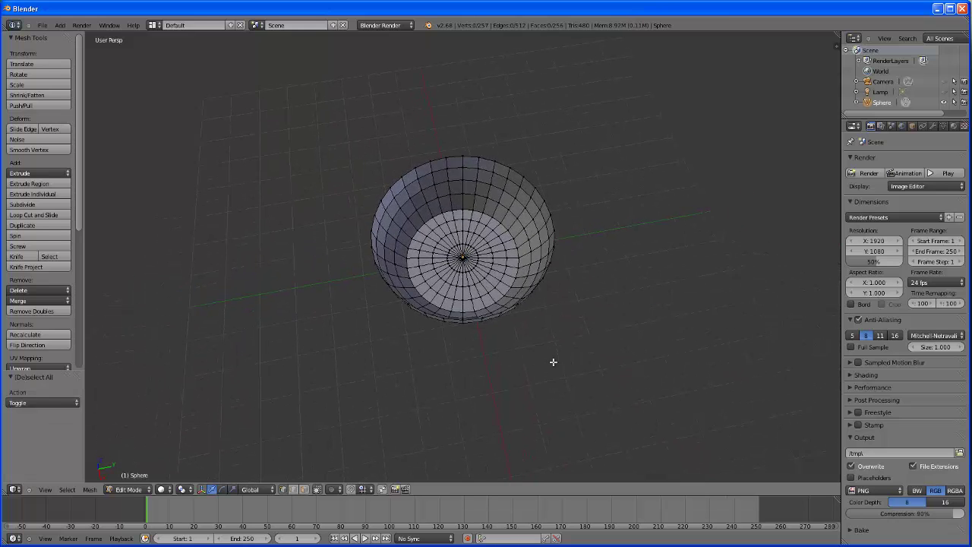
middle_click_drag(554, 362, 565, 342)
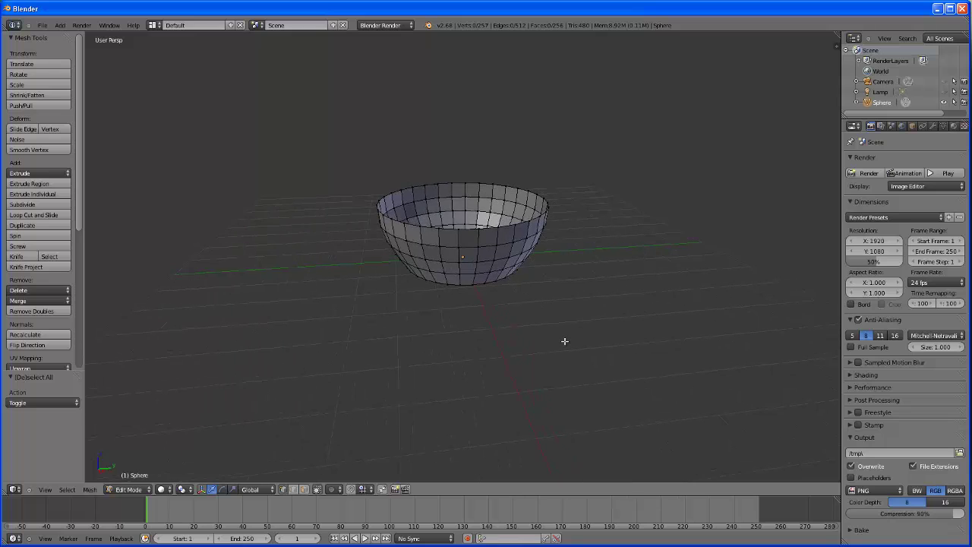
Select the whole bowl, try extruding its vertices individually, and undo that extrusion
key("a")
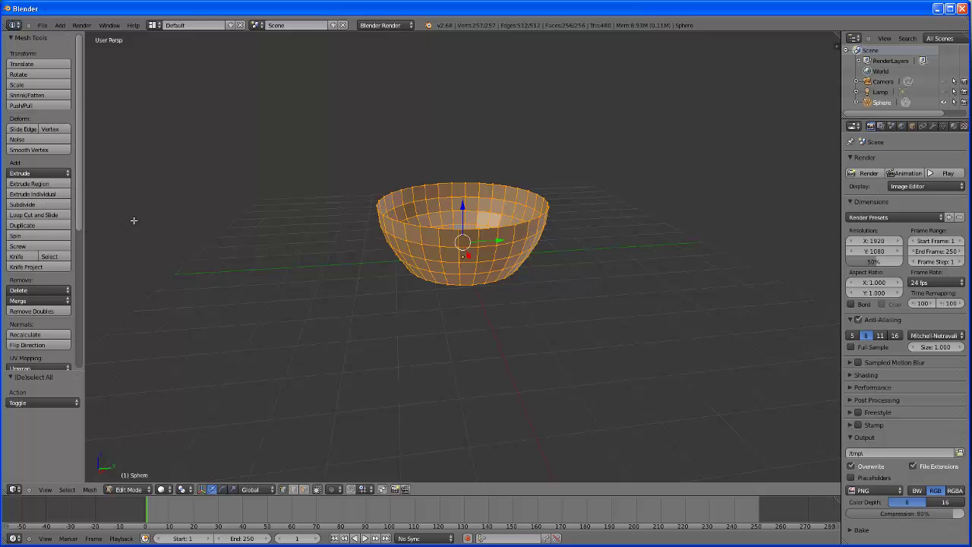
left_click(38, 194)
left_click(307, 280)
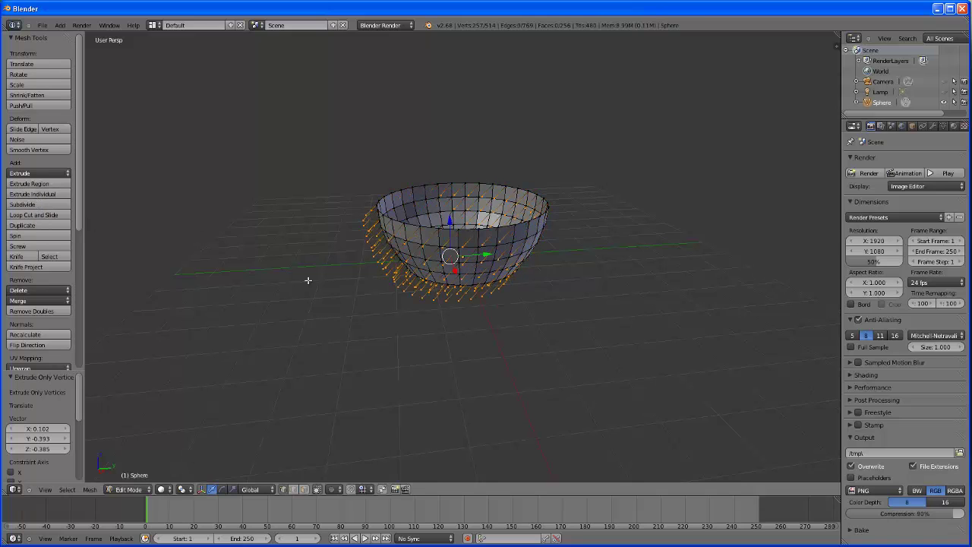
key("ctrl+z")
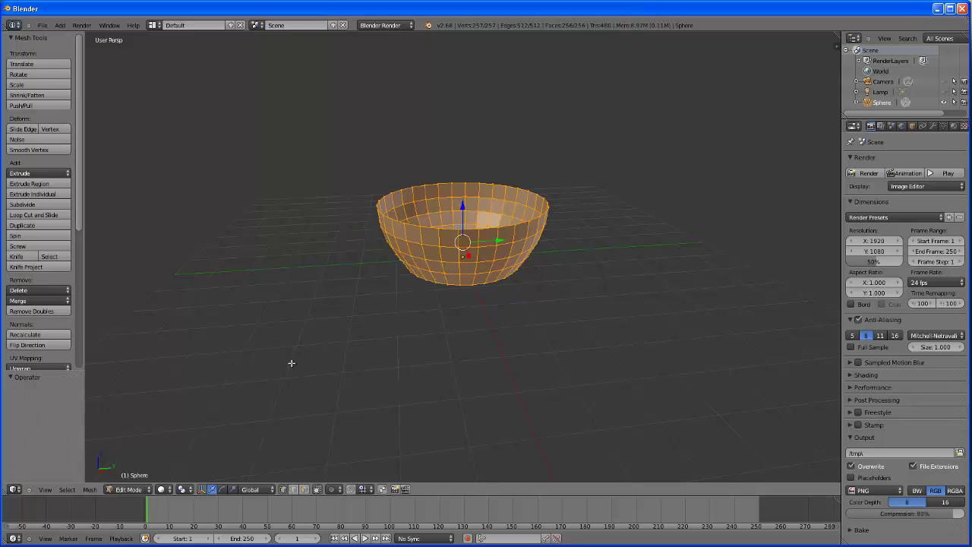
Switch to face selection, try extruding all the bowl's faces individually, and undo that extrusion
left_click(303, 490)
left_click(32, 195)
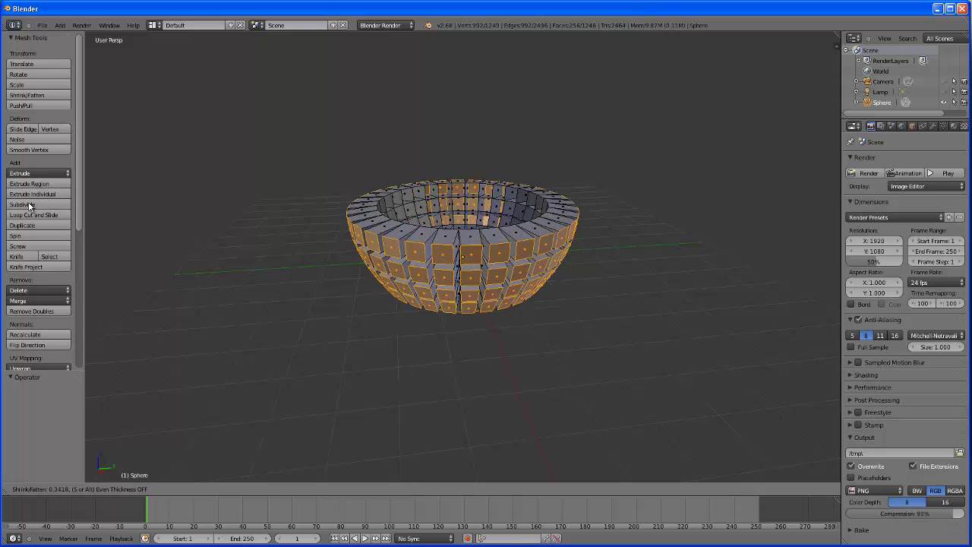
left_click(27, 211)
mouse_move(225, 302)
middle_mouse_down()
mouse_move(198, 215)
mouse_move(203, 187)
mouse_move(228, 199)
mouse_move(222, 300)
mouse_move(232, 304)
middle_mouse_up()
key("ctrl+z")
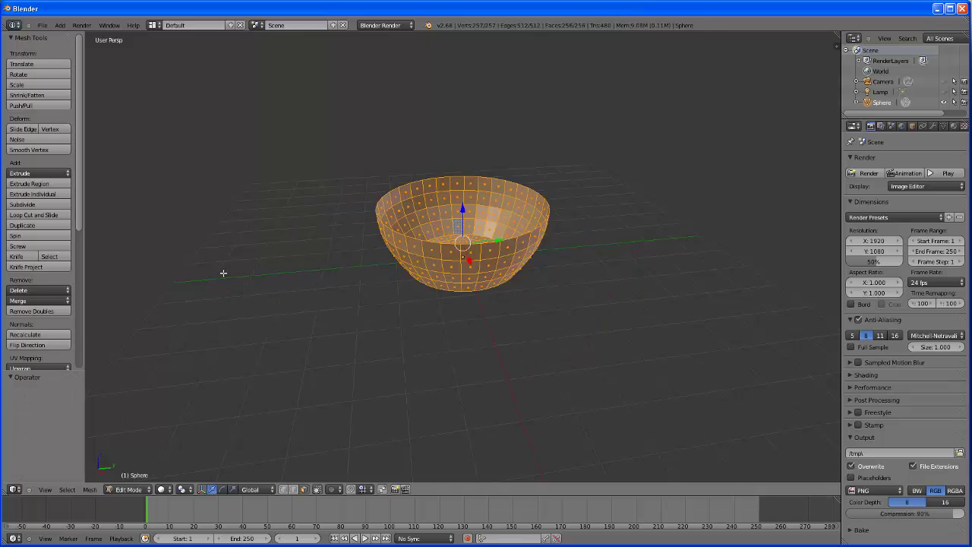
Extrude all the bowl's faces as one region without offset and scale the new shell uniformly to about 1.154
left_click(35, 185)
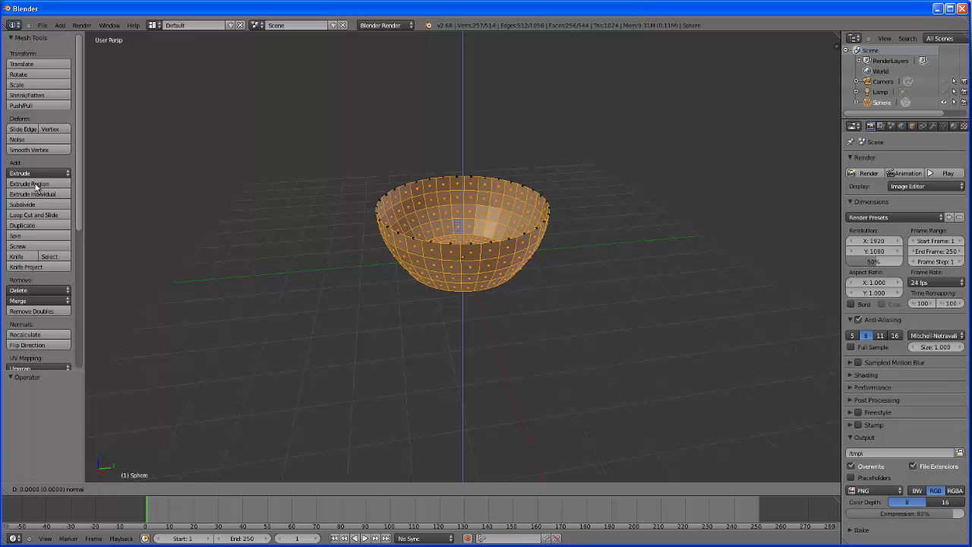
left_click(35, 186)
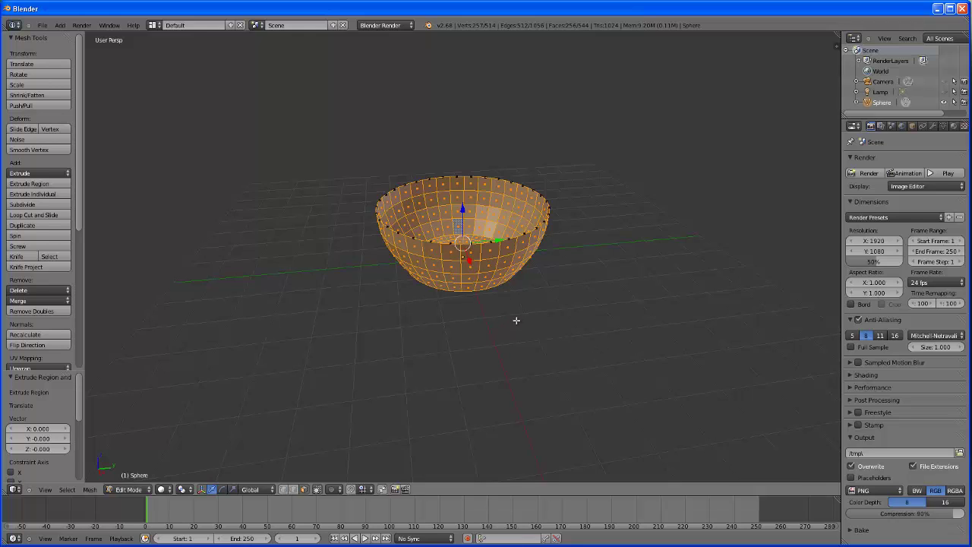
left_click(233, 490)
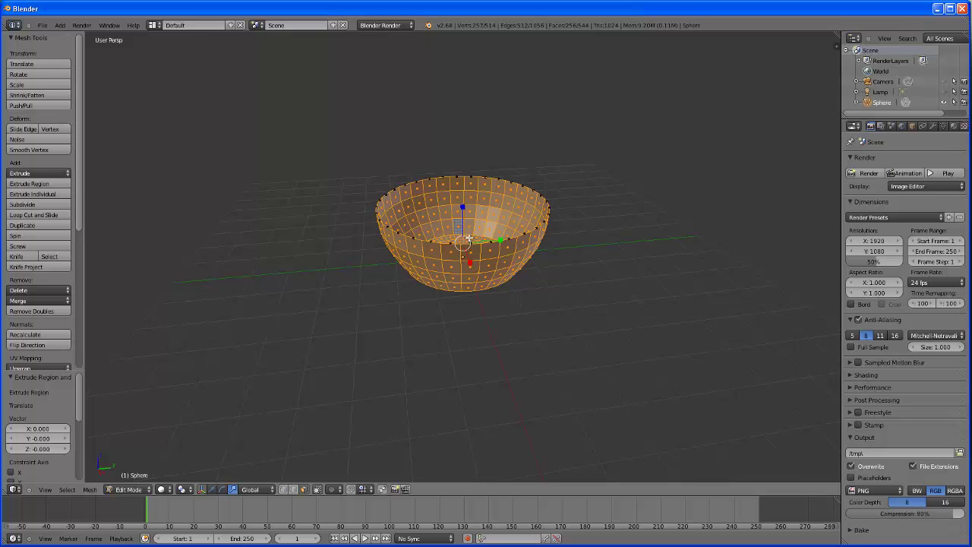
key("s")
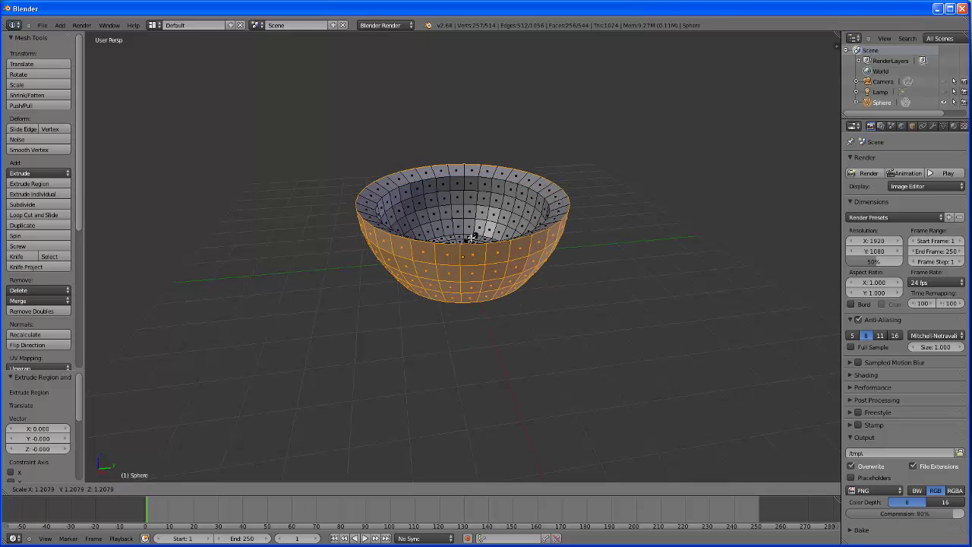
left_click(471, 237)
middle_click_drag(566, 292, 477, 247)
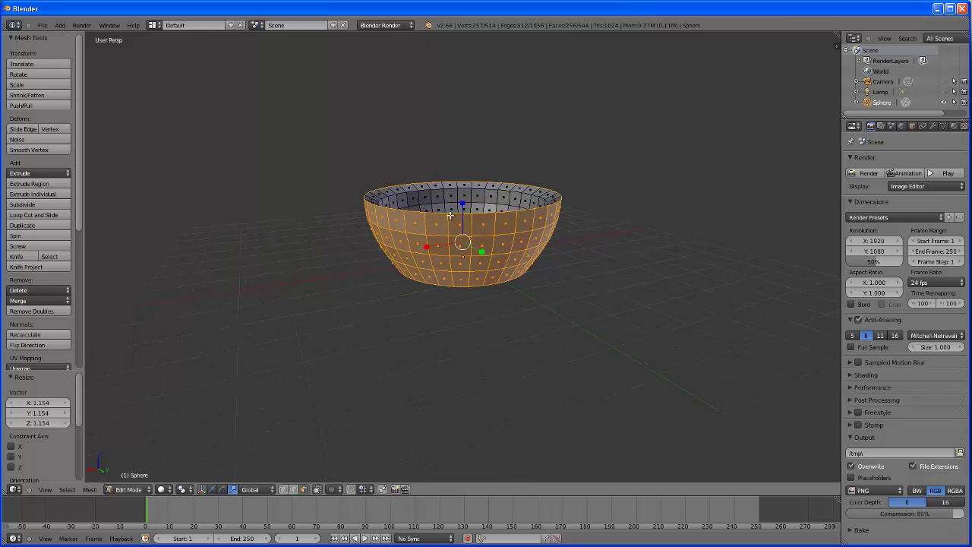
Lower the bowl's outer shell about 0.178 units along Z to even out the wall, and clear the selection
left_click(212, 489)
left_click_drag(463, 206, 462, 211)
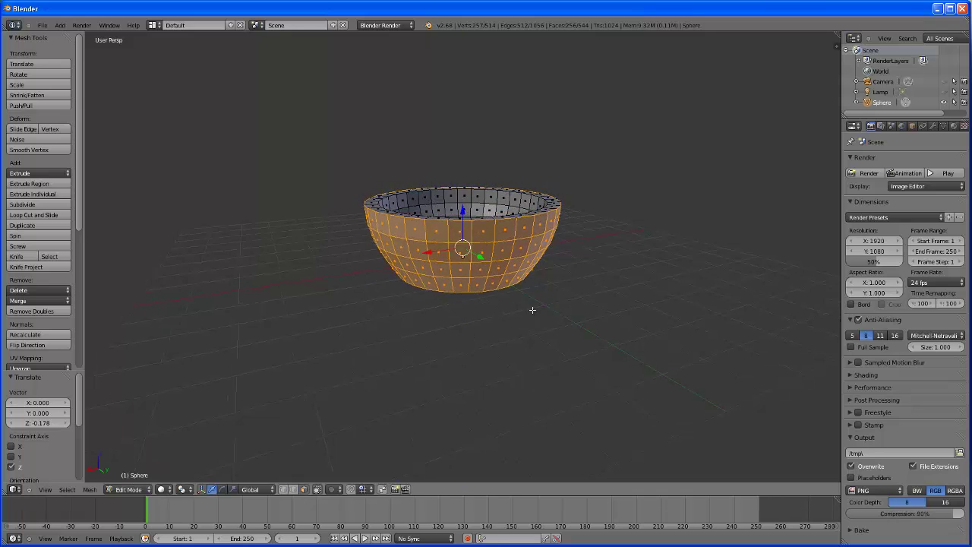
middle_click_drag(513, 308, 518, 358)
key("a")
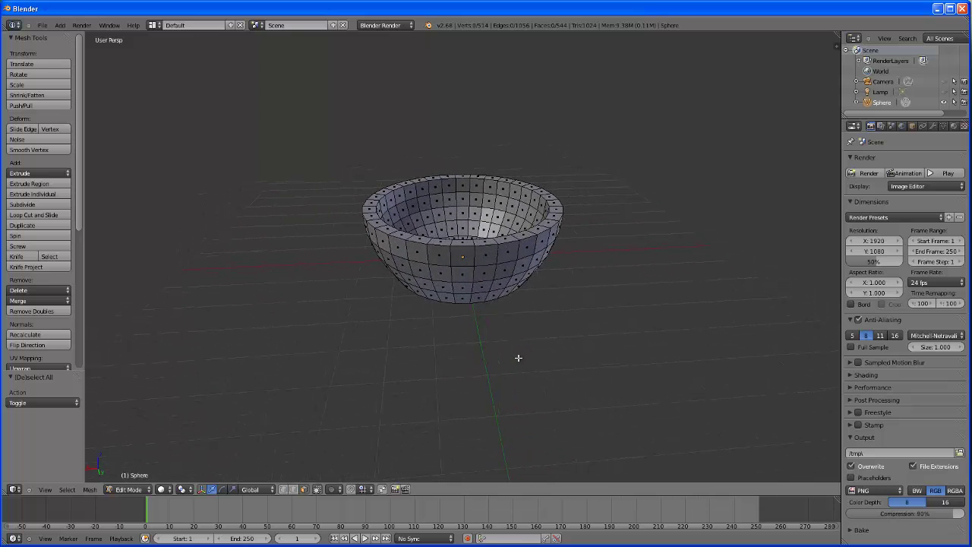